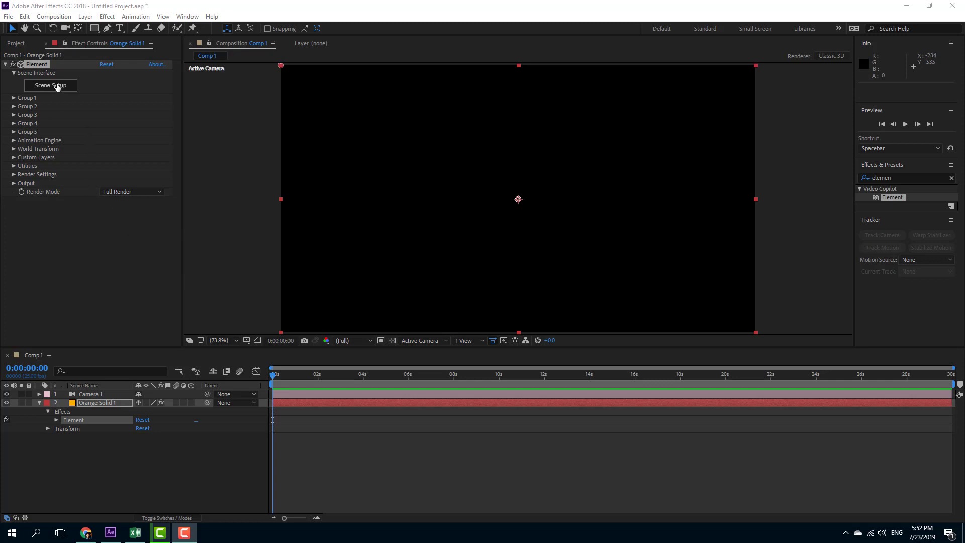
# Step: Load the chess_board model from Starter_Pack_Physical into the Element 3D scene and accept it
pyautogui.click(57, 86)
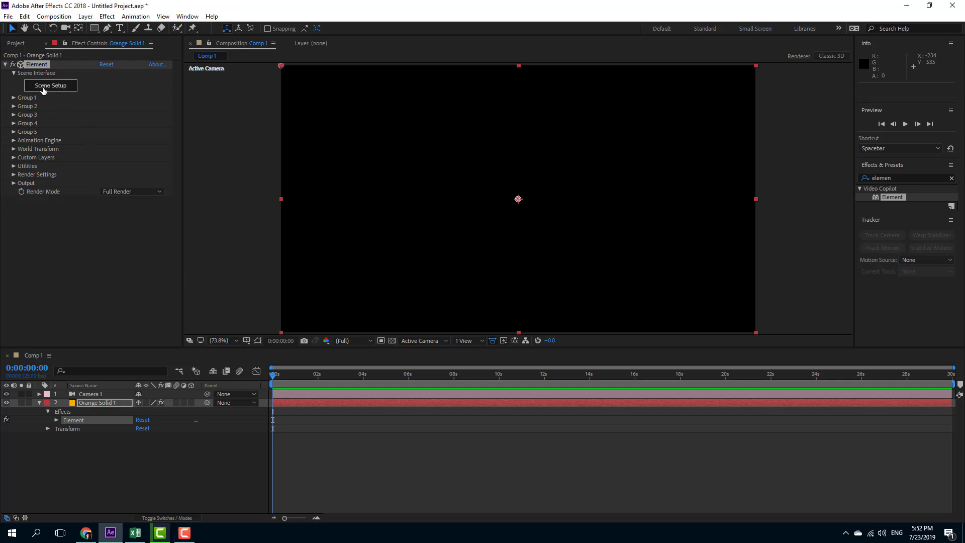
pyautogui.click(44, 89)
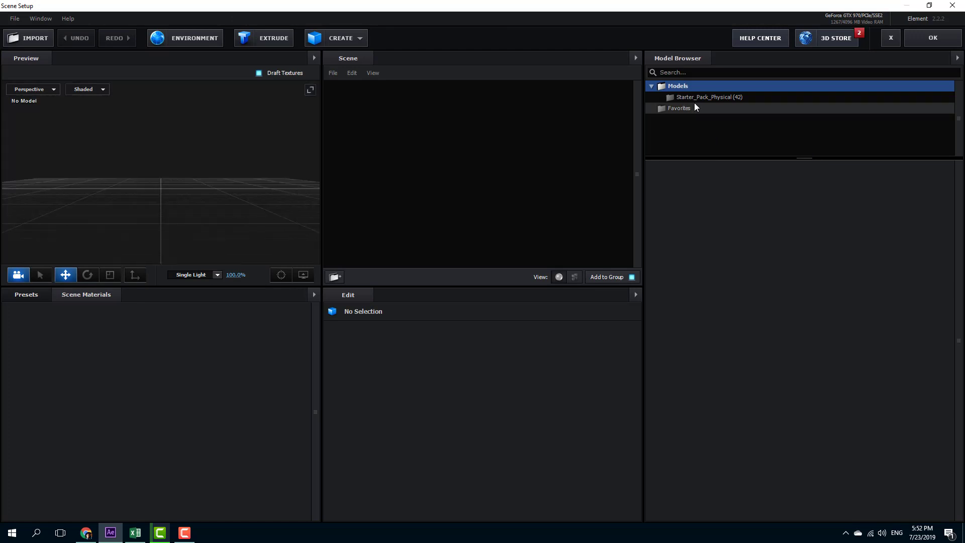
pyautogui.click(695, 98)
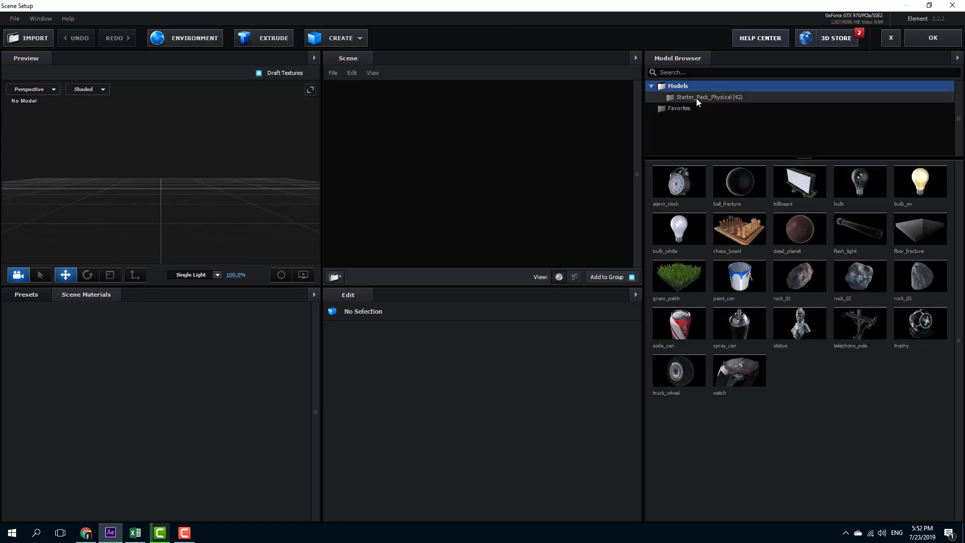
pyautogui.click(734, 234)
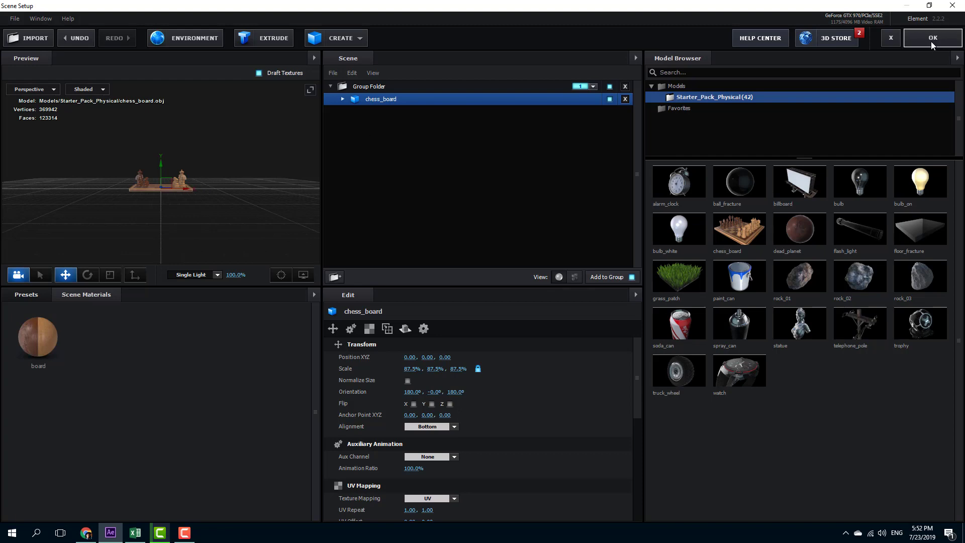
pyautogui.click(931, 42)
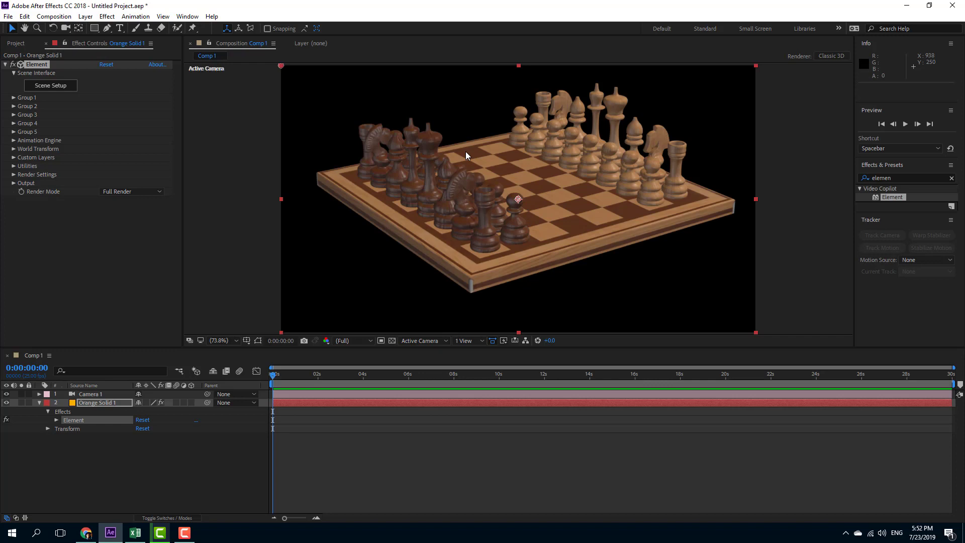
# Step: Orbit Camera 1 to position 165.0, -5.8, -610.7 to re-angle the chessboard
pyautogui.click(94, 395)
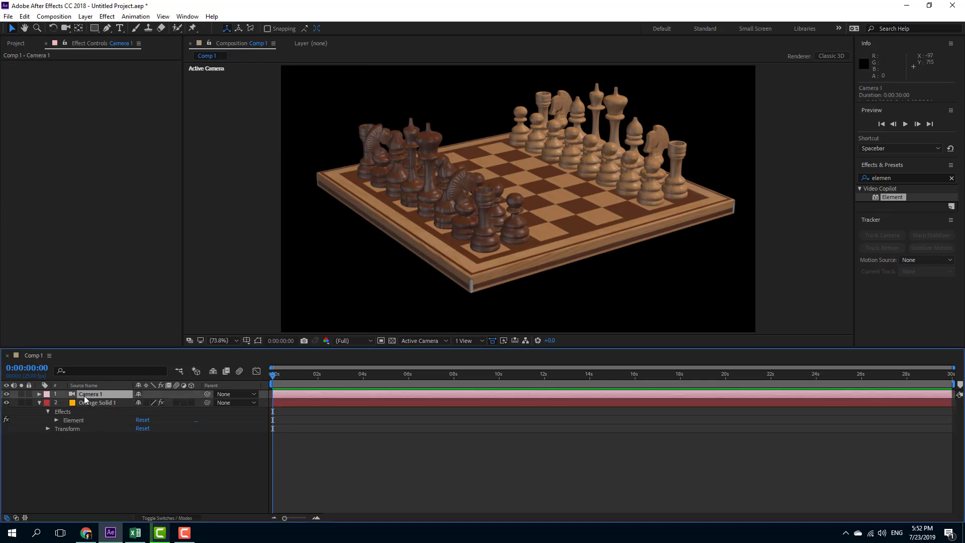
pyautogui.click(65, 28)
pyautogui.moveTo(555, 193); pyautogui.dragTo(553, 199)
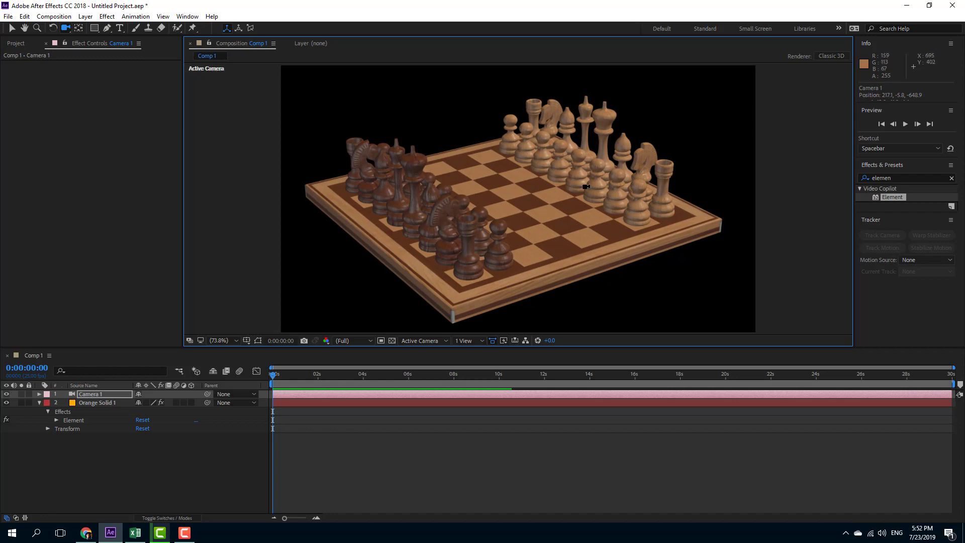
pyautogui.moveTo(498, 246); pyautogui.dragTo(417, 284)
# Step: With Orange Solid 1 selected, start a new light layer from the timeline menu
pyautogui.rightClick(154, 457)
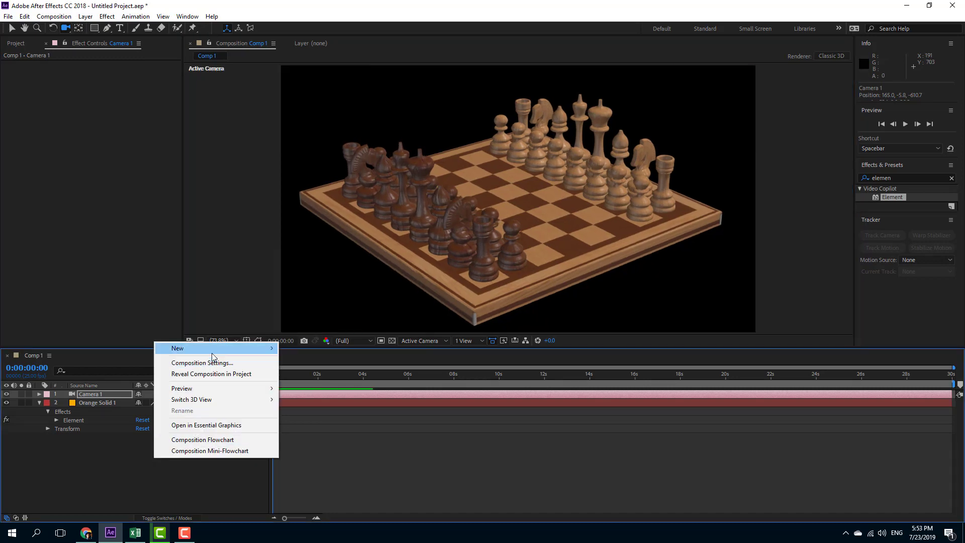
pyautogui.moveTo(212, 354)
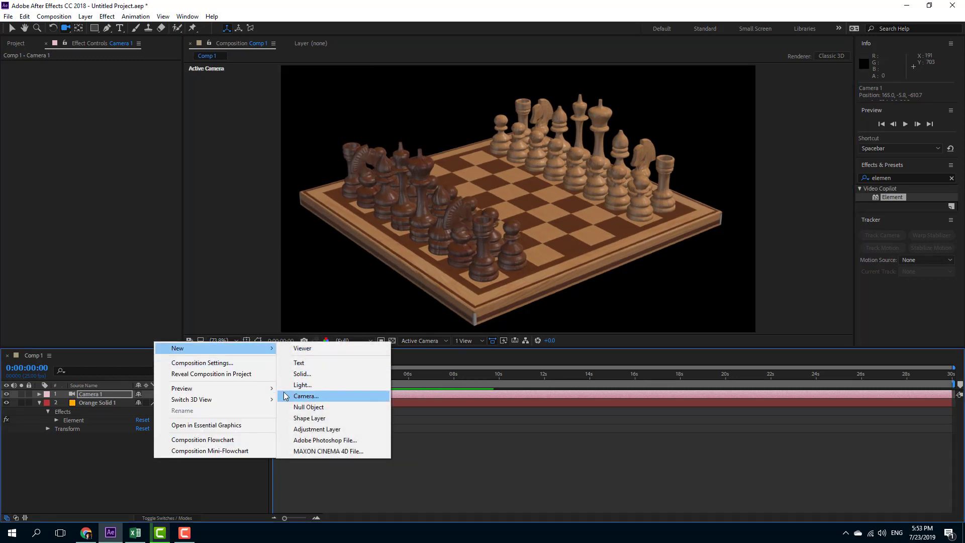
pyautogui.click(109, 404)
pyautogui.rightClick(176, 455)
pyautogui.moveTo(248, 347)
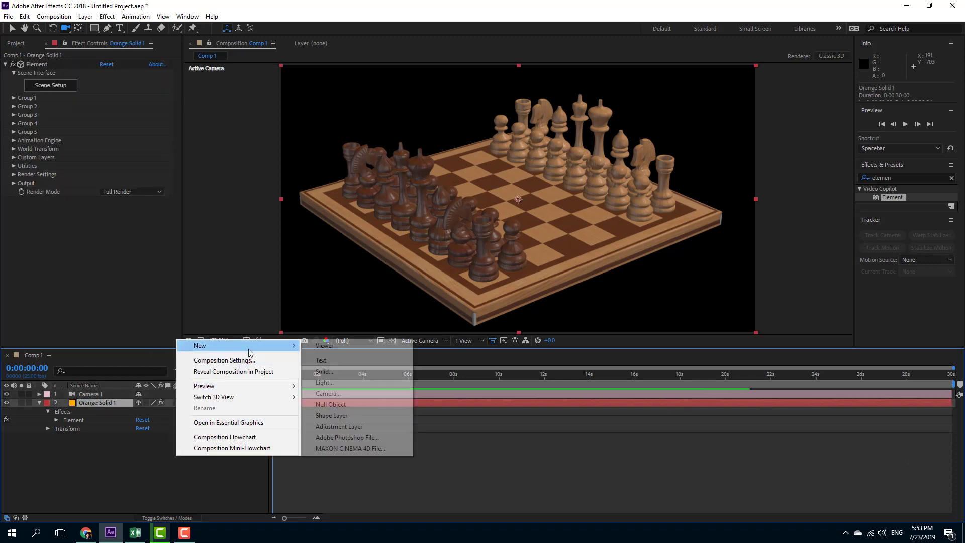
pyautogui.click(325, 382)
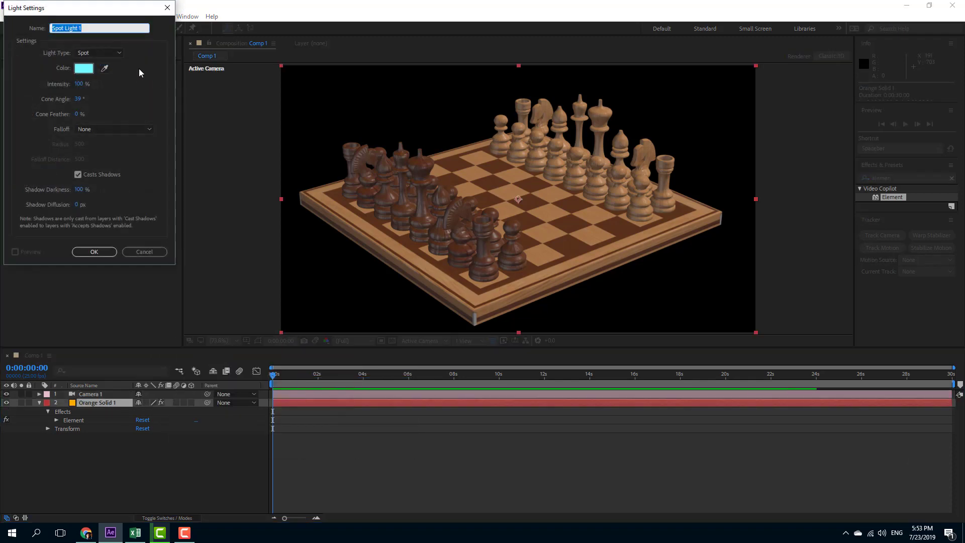
# Step: Make the light a Parallel type with a white F2F2F2 colour
pyautogui.click(99, 53)
pyautogui.click(95, 60)
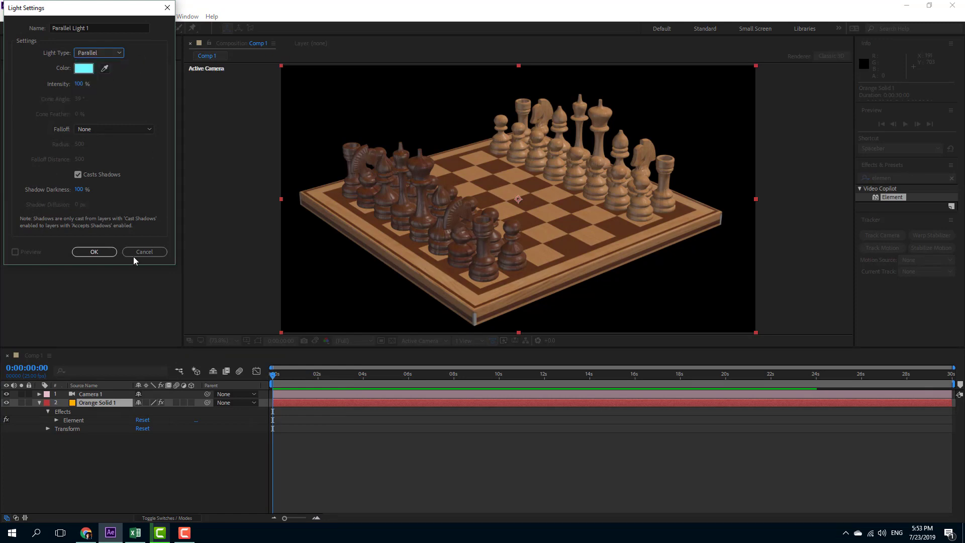
pyautogui.click(83, 68)
pyautogui.moveTo(47, 49); pyautogui.dragTo(14, 24)
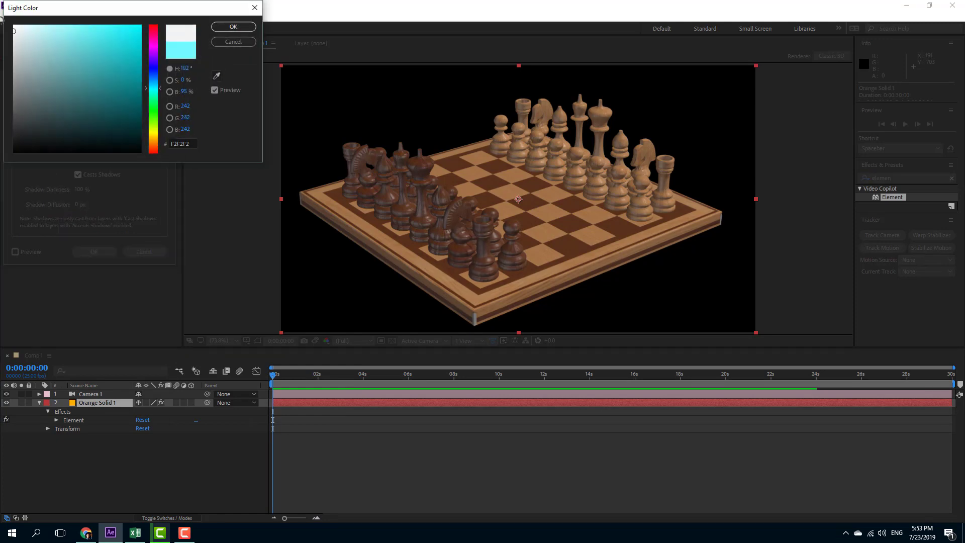
pyautogui.click(220, 28)
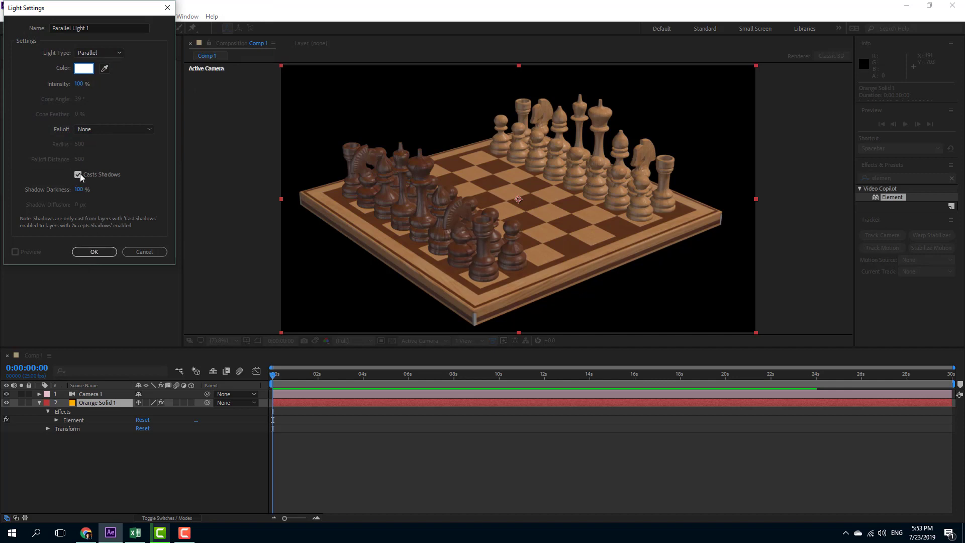
# Step: Create Parallel Light 1, raise it above the board and aim its target at the chessboard centre
pyautogui.click(95, 251)
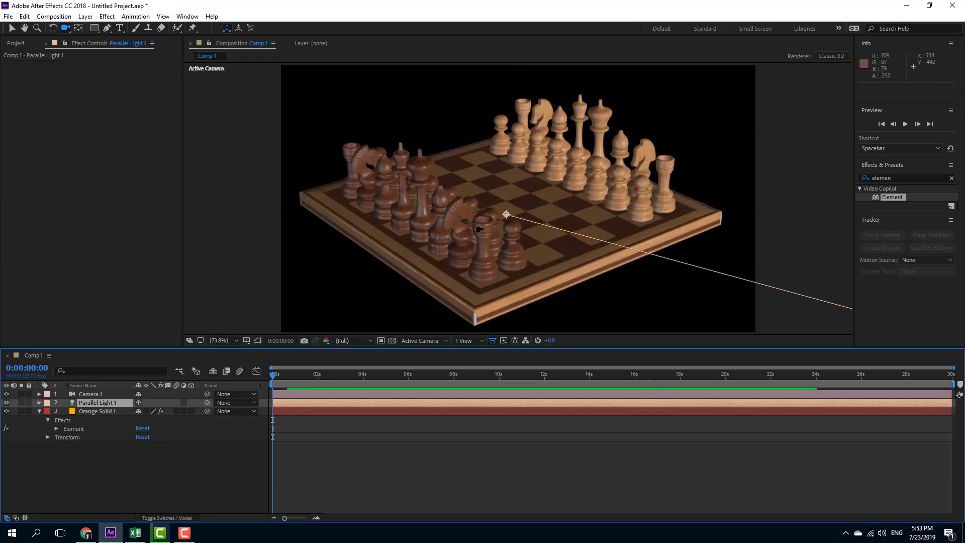
pyautogui.scroll(-4, 494, 231)
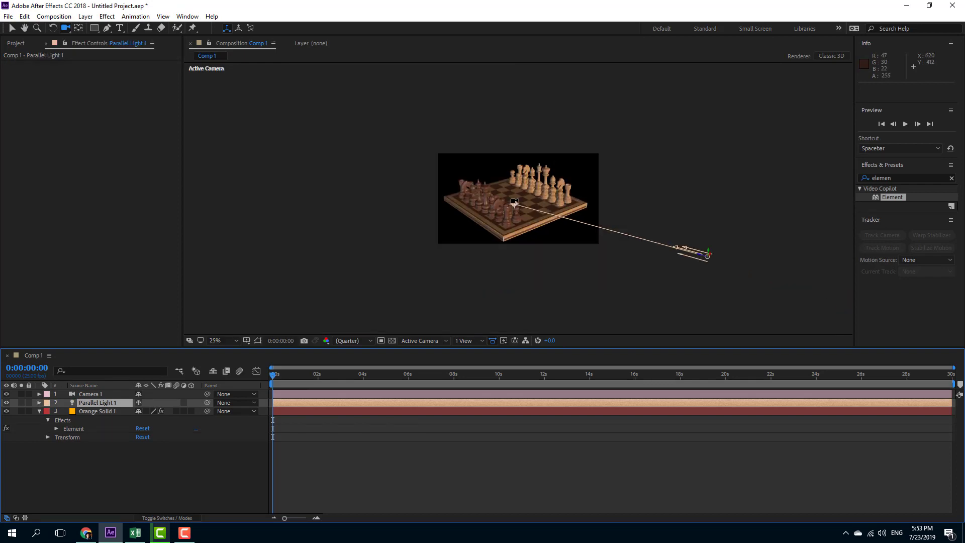
pyautogui.press('/')
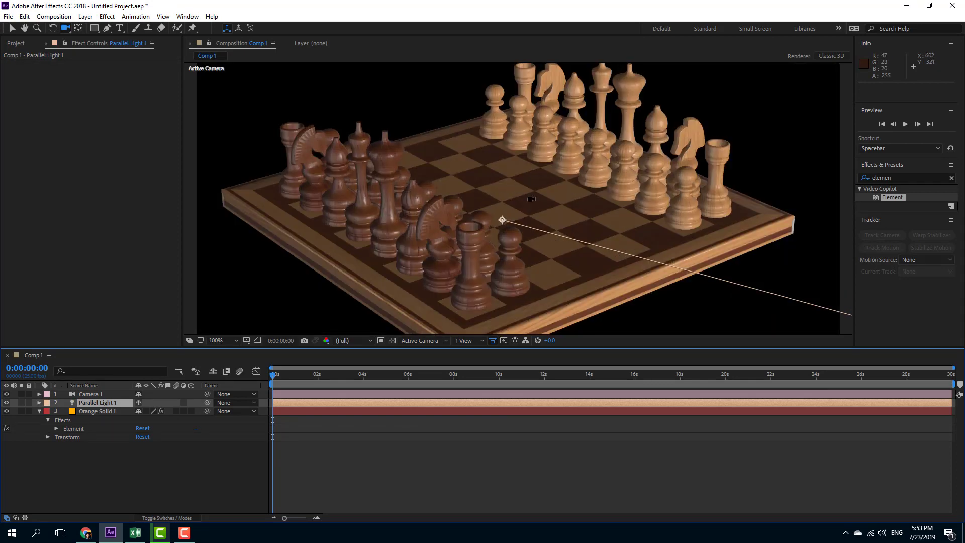
pyautogui.press(',')
pyautogui.press(',')
pyautogui.press(',')
pyautogui.press(',')
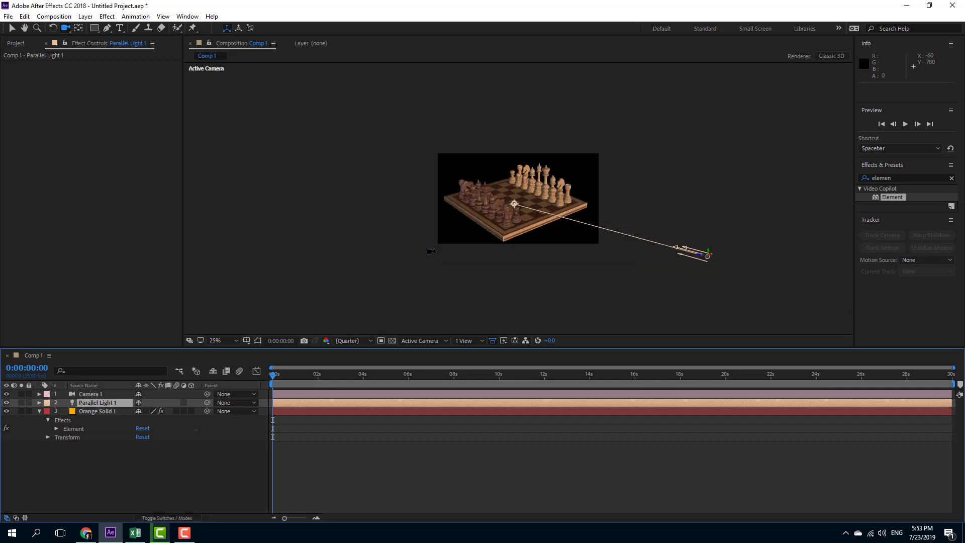
pyautogui.click(12, 28)
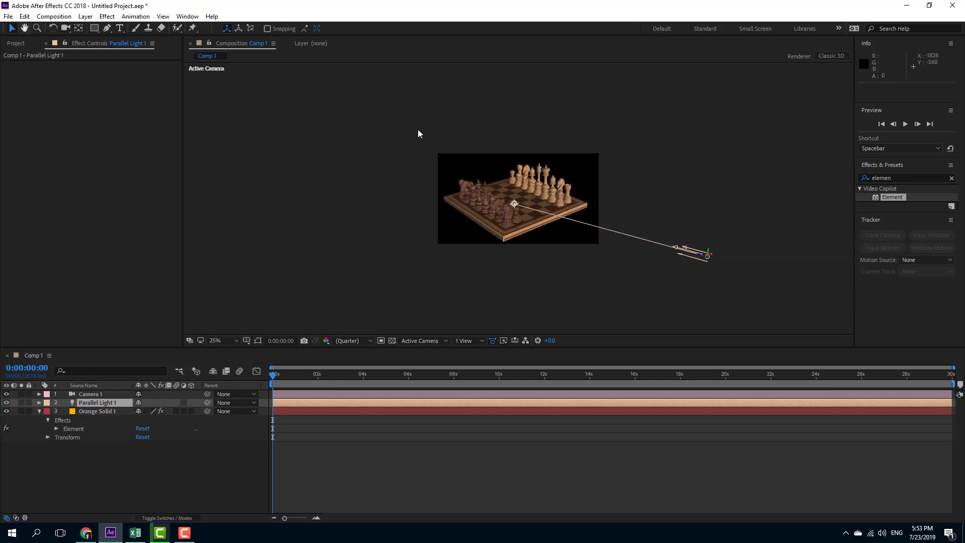
pyautogui.moveTo(708, 255); pyautogui.dragTo(698, 221)
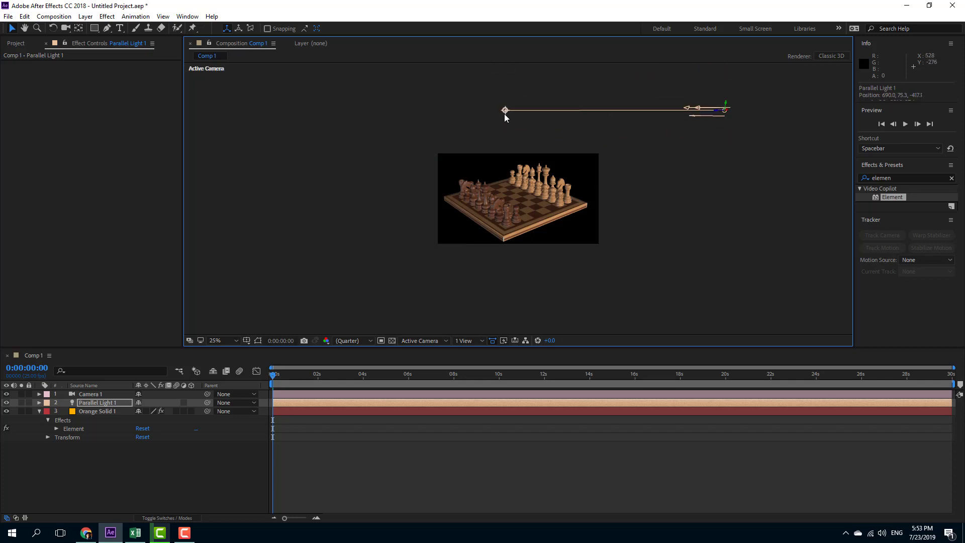
pyautogui.moveTo(506, 109); pyautogui.dragTo(528, 206)
pyautogui.press('/')
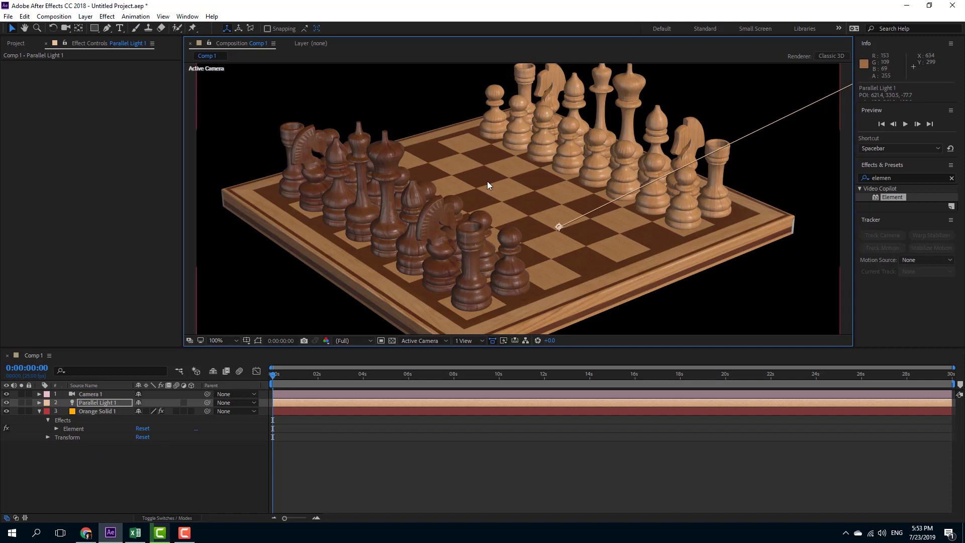
# Step: On Orange Solid 1, enable Element shadows and set Shadow Mode to Shadow Mapping
pyautogui.click(93, 460)
pyautogui.click(97, 412)
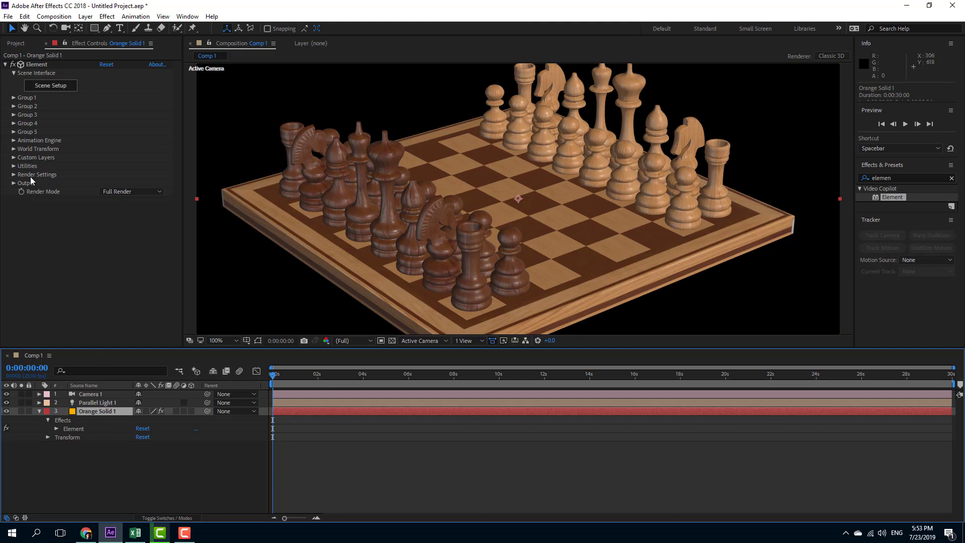
pyautogui.click(13, 174)
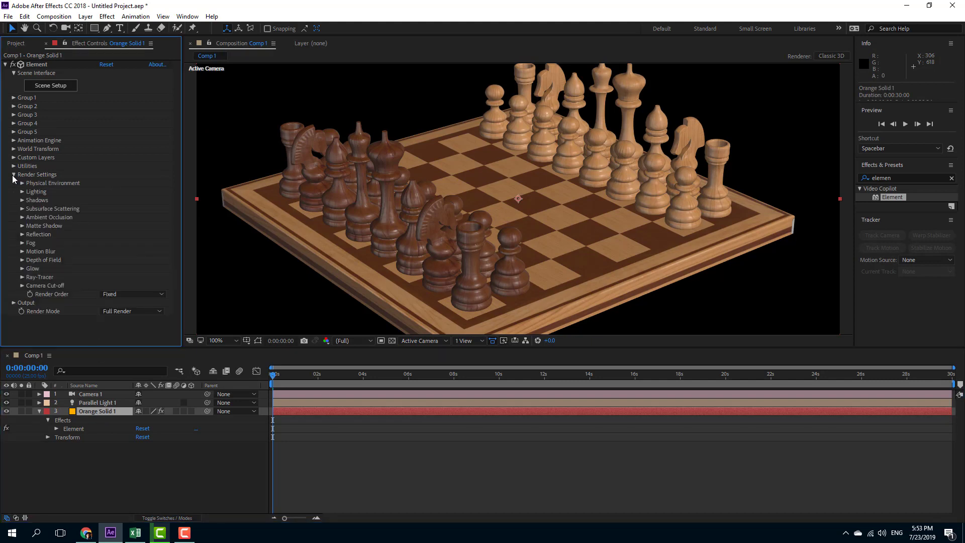
pyautogui.click(22, 201)
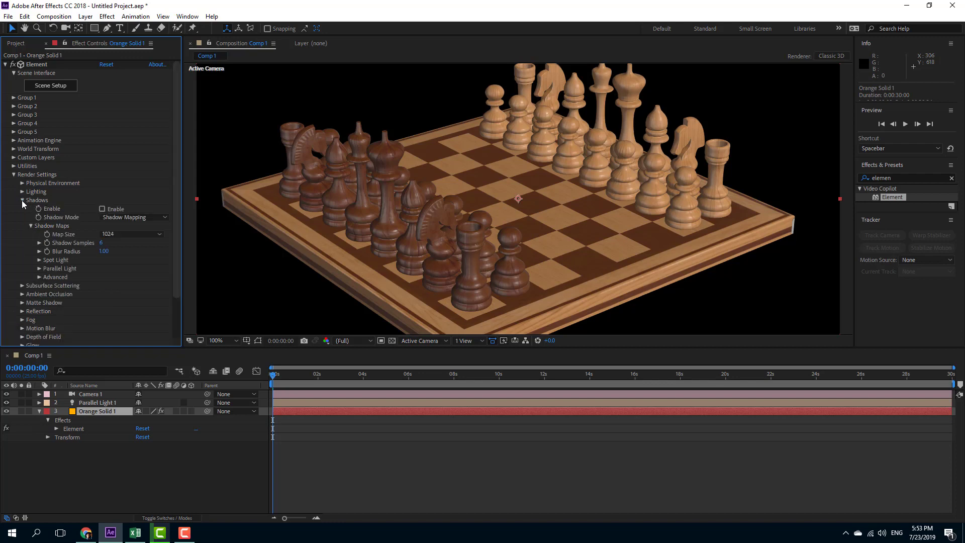
pyautogui.click(103, 209)
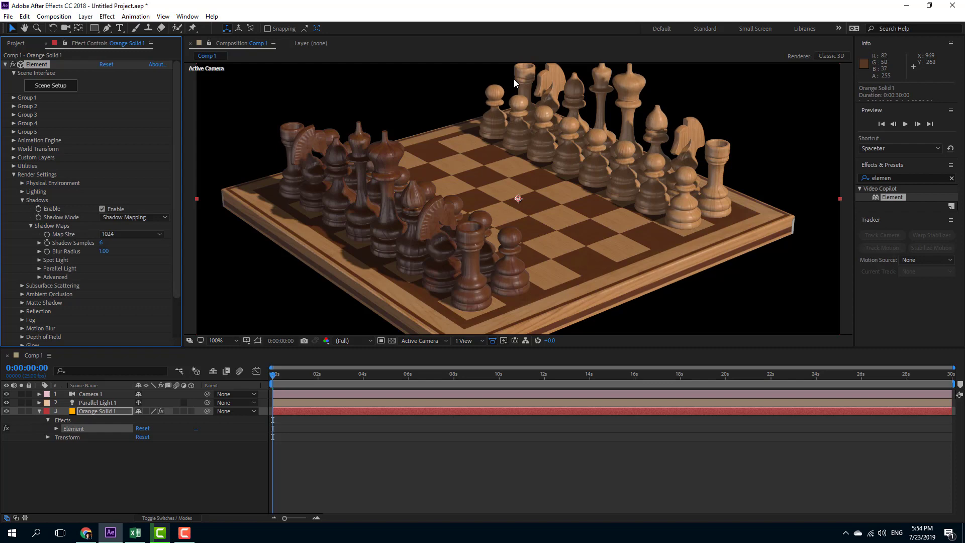
pyautogui.click(156, 218)
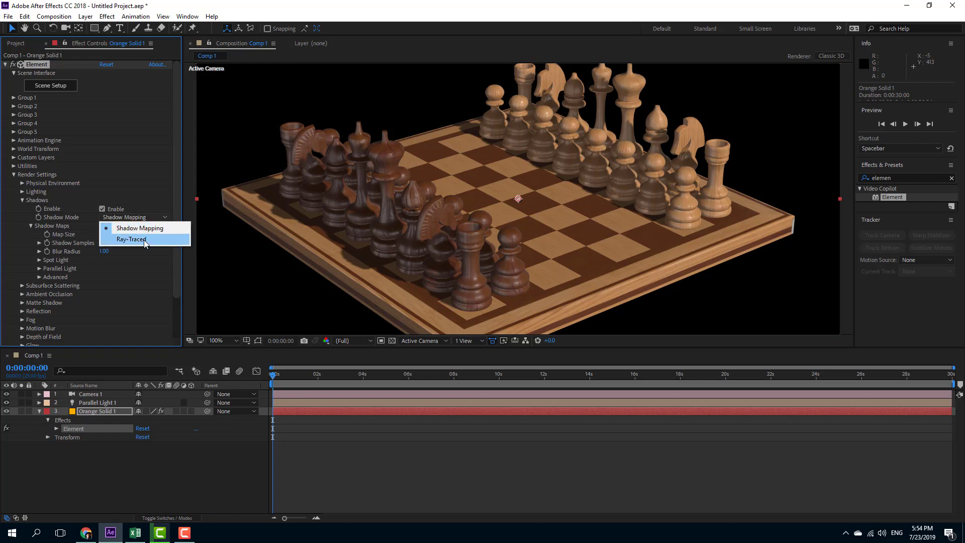
pyautogui.click(136, 240)
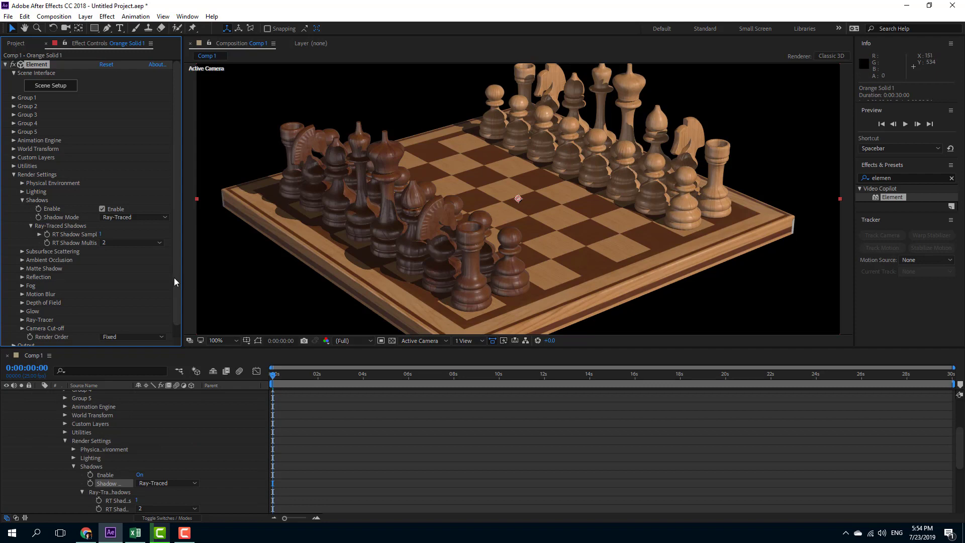
pyautogui.click(140, 219)
pyautogui.click(140, 225)
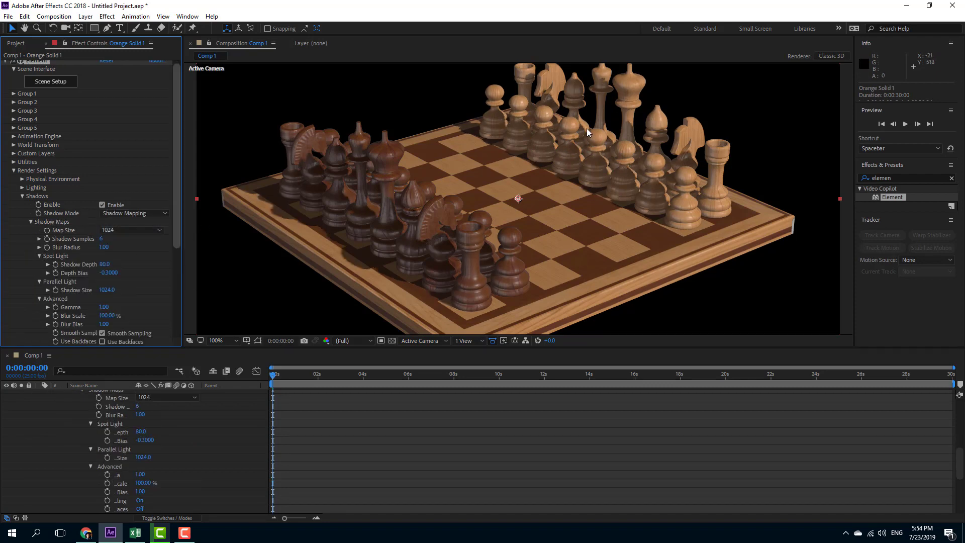
pyautogui.click(150, 231)
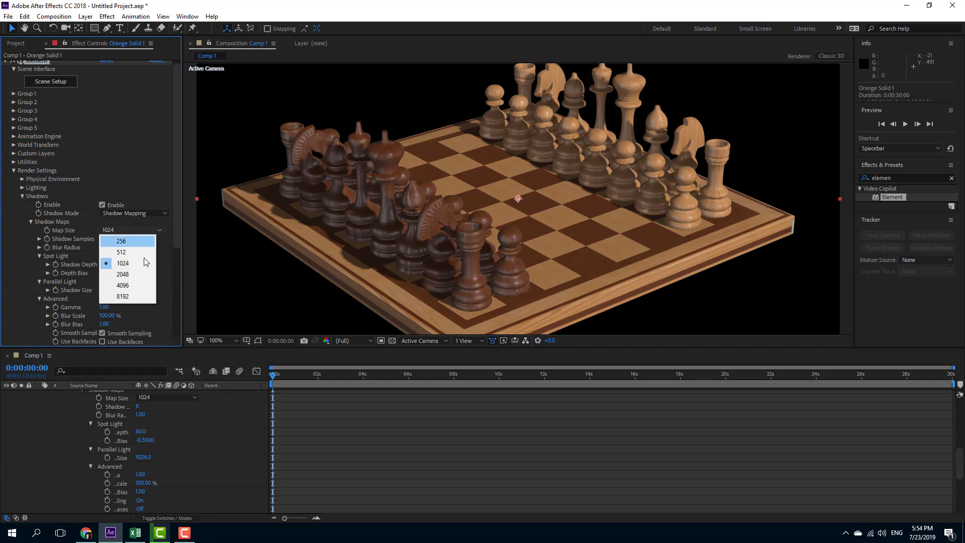
# Step: Set the shadow map size to 4096
pyautogui.click(131, 296)
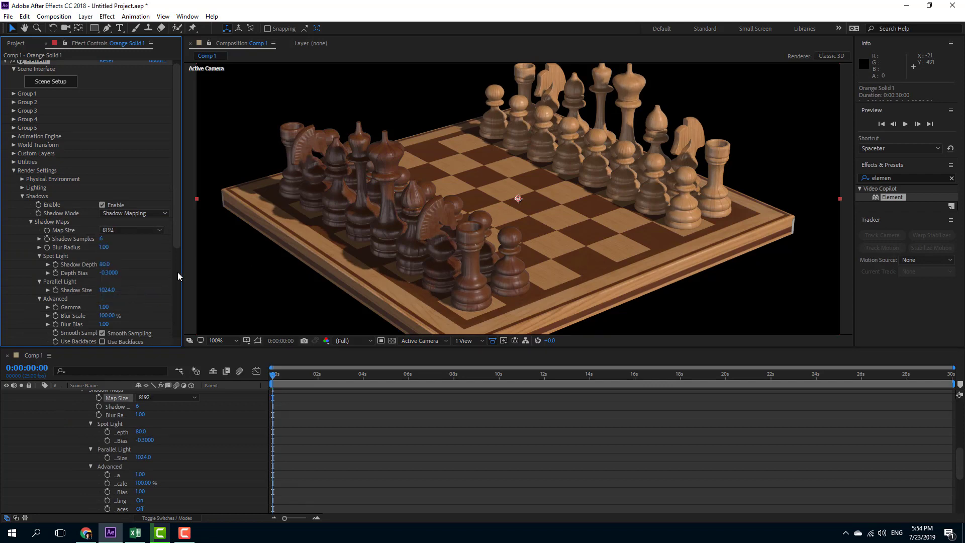
pyautogui.click(129, 231)
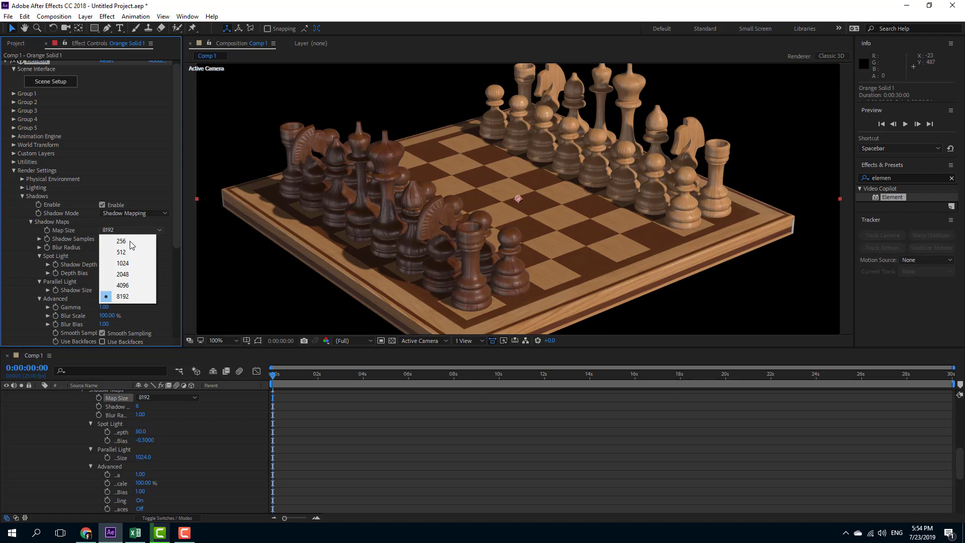
pyautogui.click(132, 244)
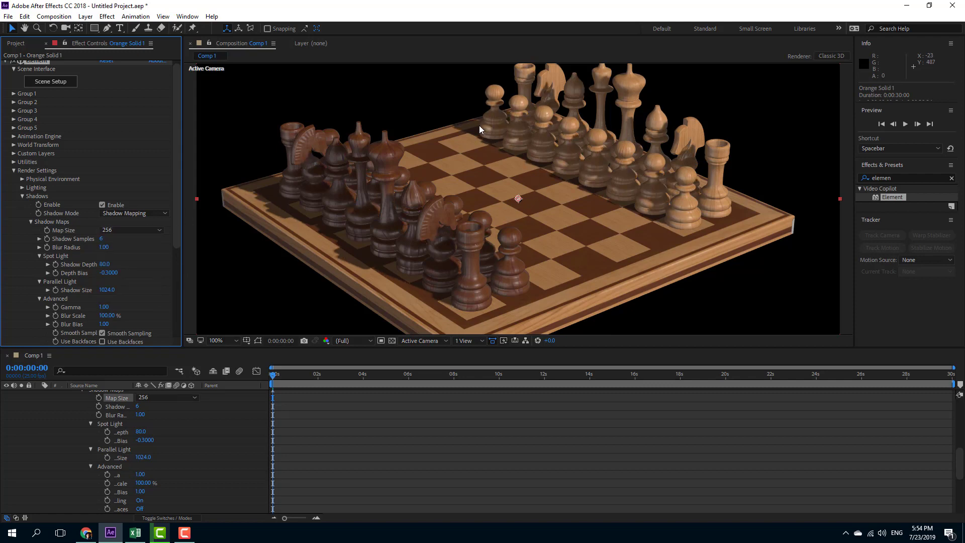
pyautogui.click(135, 229)
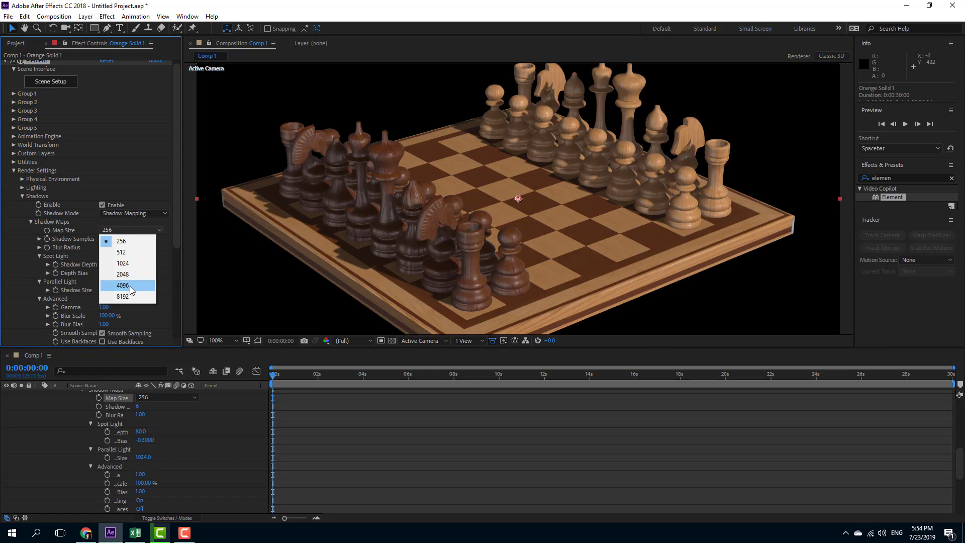
pyautogui.click(131, 285)
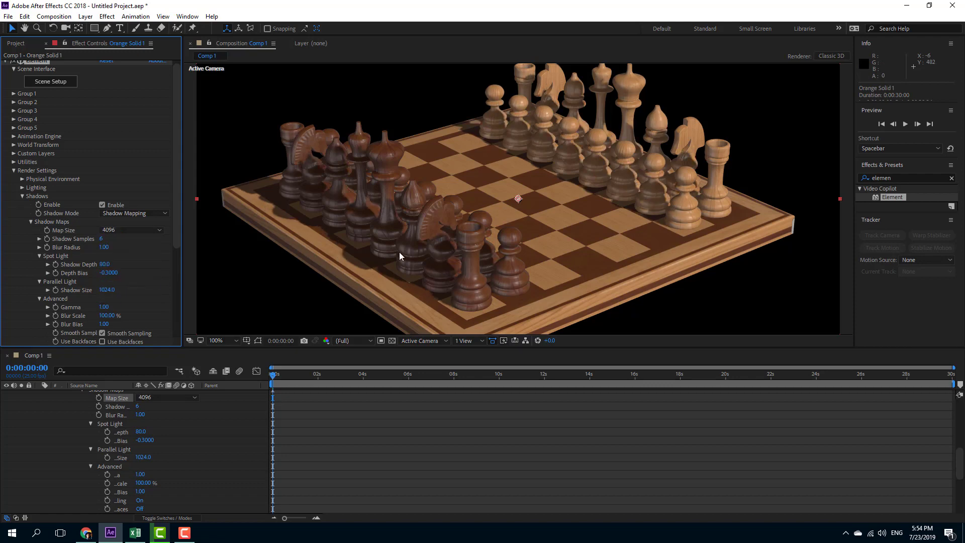
# Step: Set shadow samples to 10, blur radius 3.10, spot depth 42 and parallel shadow size 2254
pyautogui.click(117, 238)
pyautogui.moveTo(104, 247); pyautogui.dragTo(119, 247)
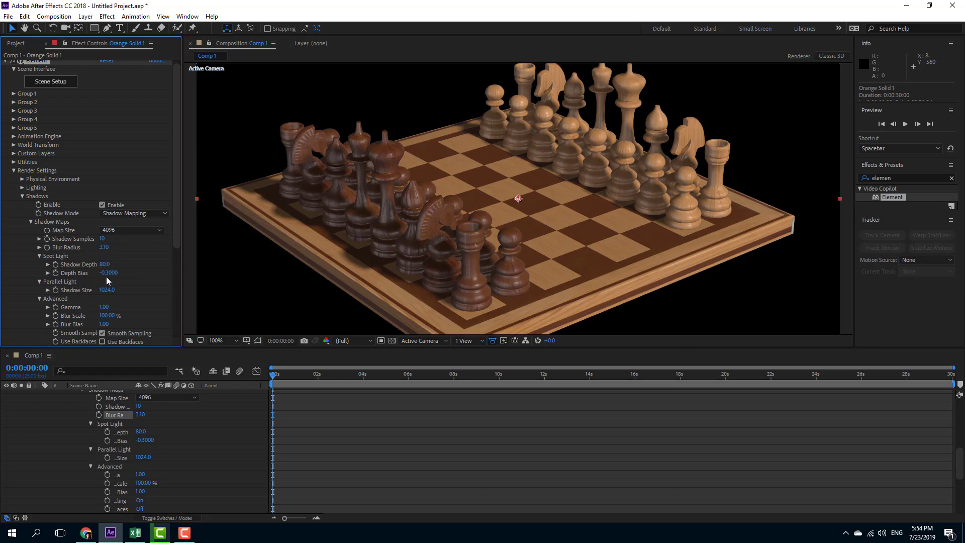
pyautogui.moveTo(104, 264)
pyautogui.mouseDown()
pyautogui.moveTo(123, 266)
pyautogui.moveTo(91, 272)
pyautogui.mouseUp()
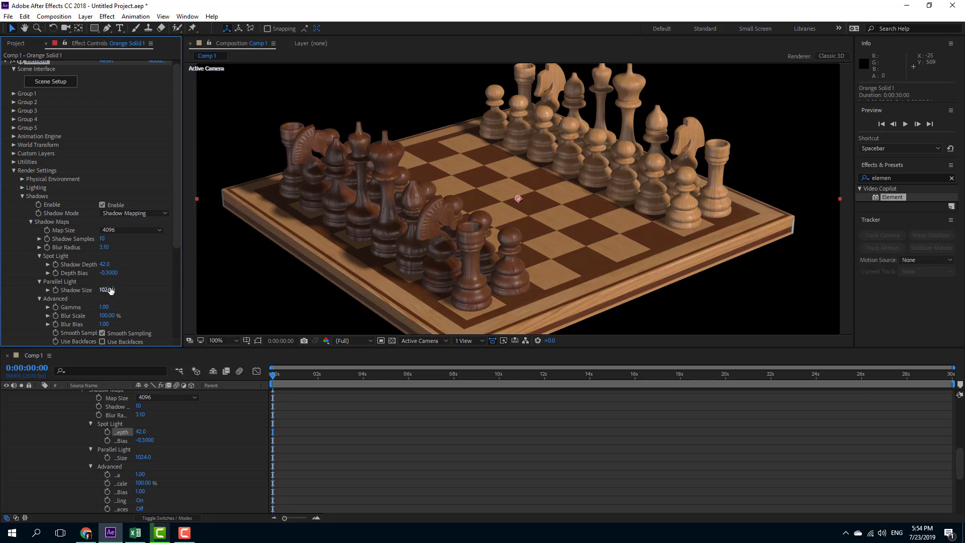
pyautogui.moveTo(111, 290); pyautogui.dragTo(263, 271)
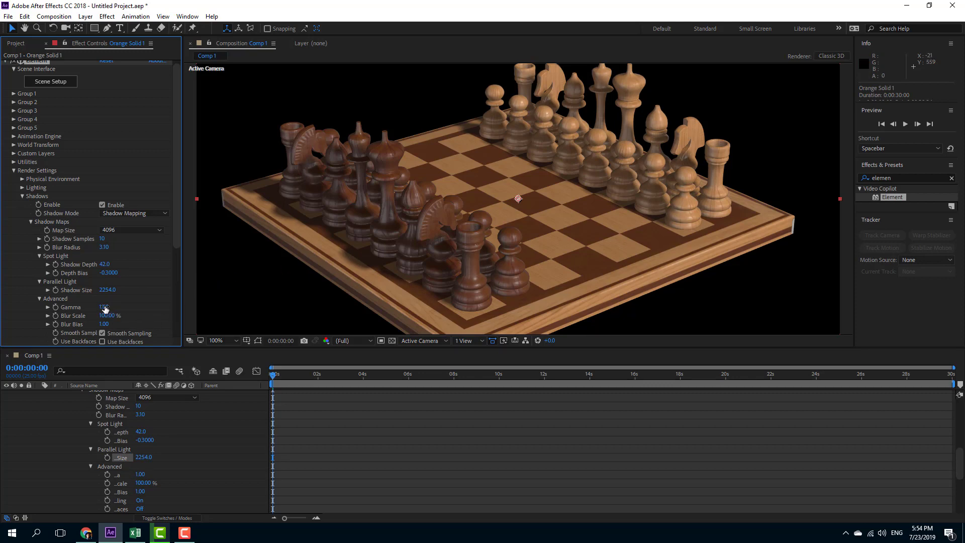
# Step: Raise shadow gamma to 2.92, set blur scale to 180% and blur bias to 0.60
pyautogui.moveTo(104, 308); pyautogui.dragTo(136, 307)
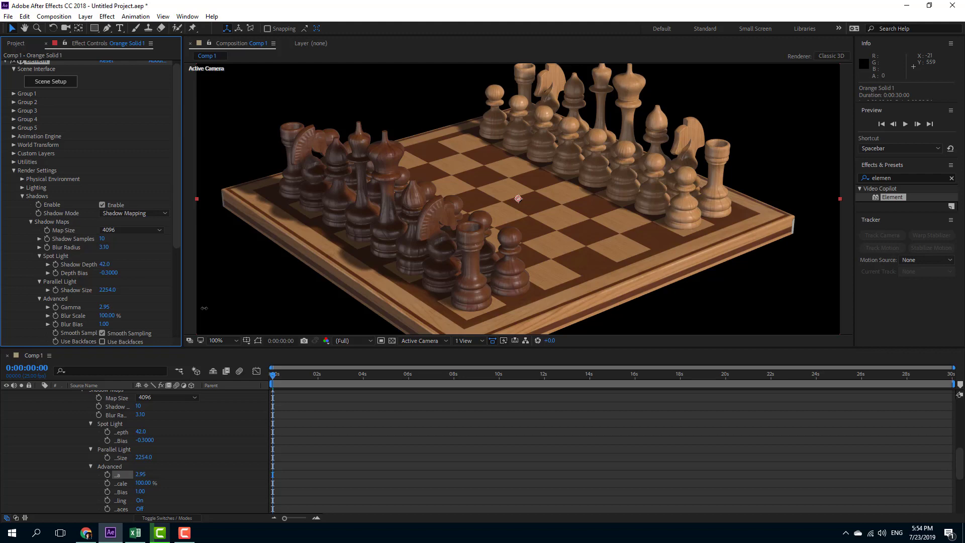
pyautogui.moveTo(107, 315)
pyautogui.mouseDown()
pyautogui.moveTo(94, 317)
pyautogui.moveTo(104, 318)
pyautogui.mouseUp()
pyautogui.click(103, 316)
pyautogui.write('260')
pyautogui.press('Return')
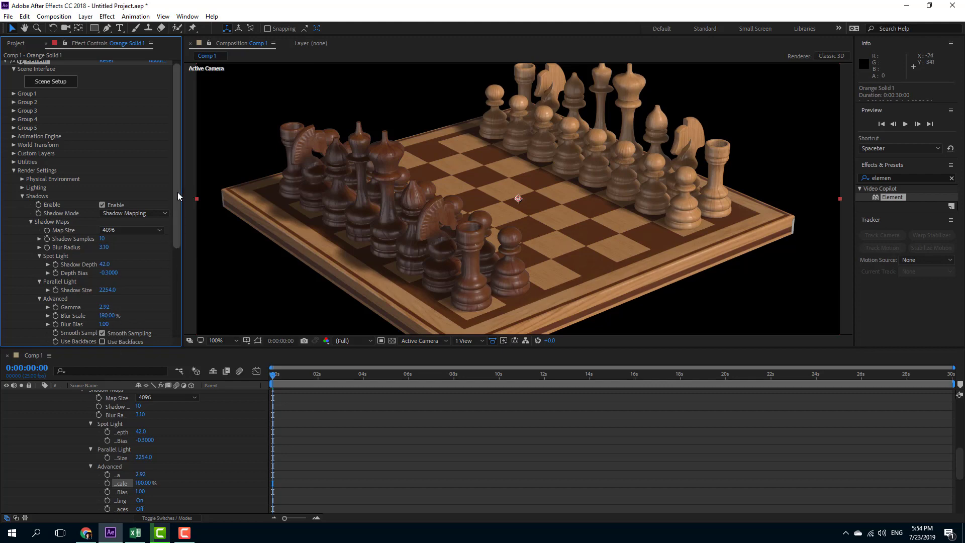
pyautogui.scroll(-3, 116, 251)
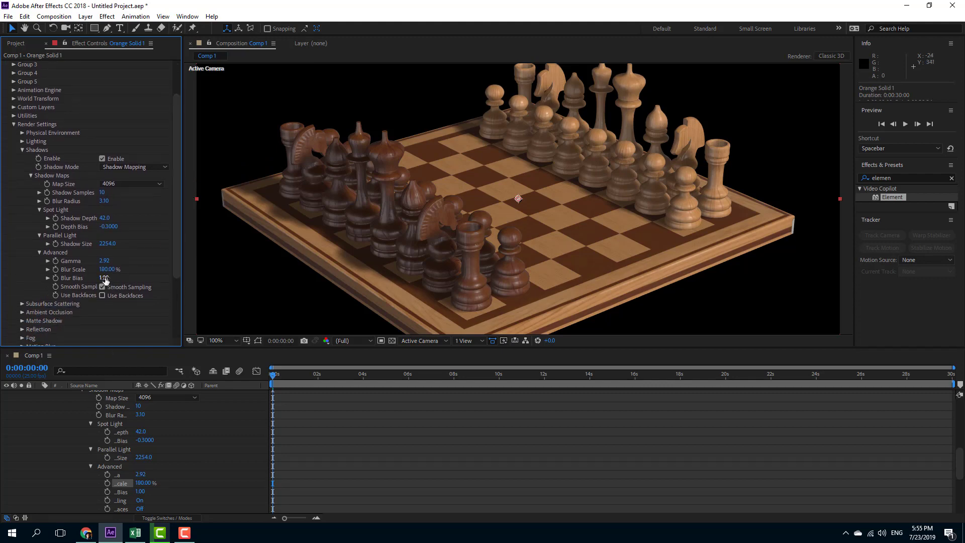
pyautogui.moveTo(105, 278)
pyautogui.mouseDown()
pyautogui.moveTo(115, 277)
pyautogui.moveTo(101, 278)
pyautogui.mouseUp()
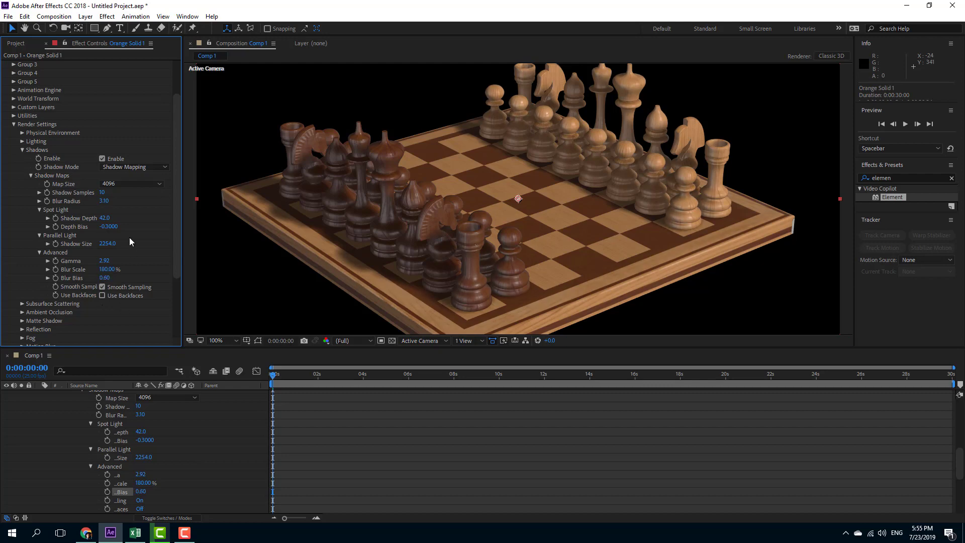
pyautogui.click(153, 169)
pyautogui.click(147, 186)
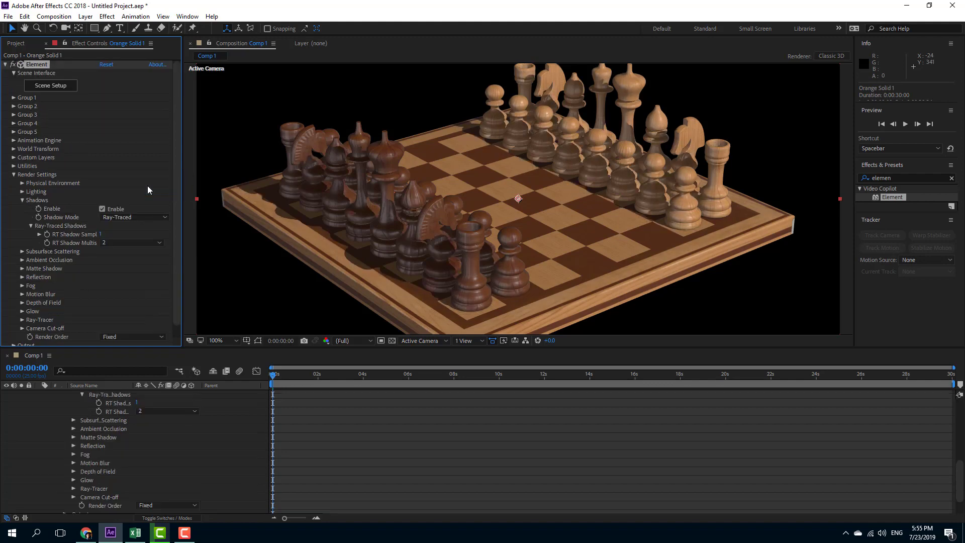
pyautogui.click(125, 241)
pyautogui.click(126, 275)
pyautogui.click(112, 243)
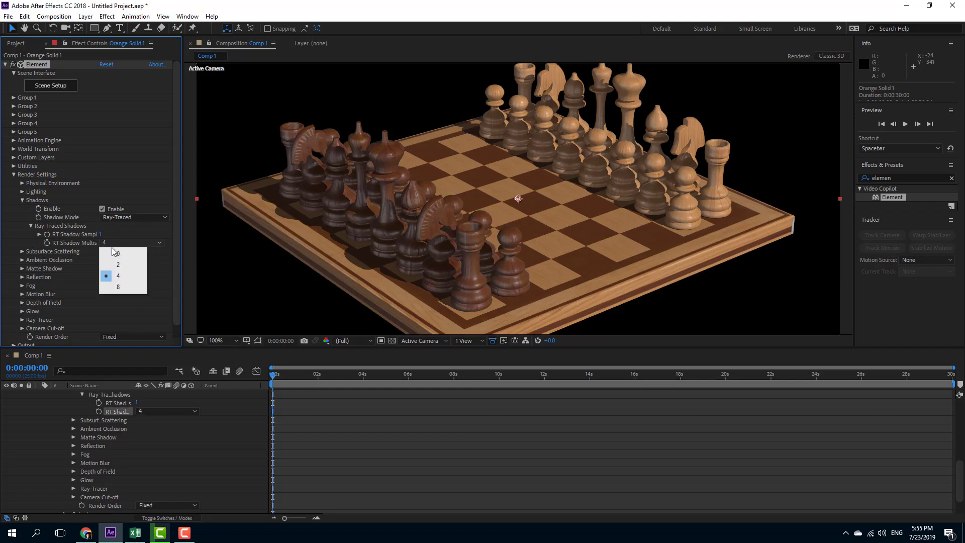
pyautogui.click(130, 287)
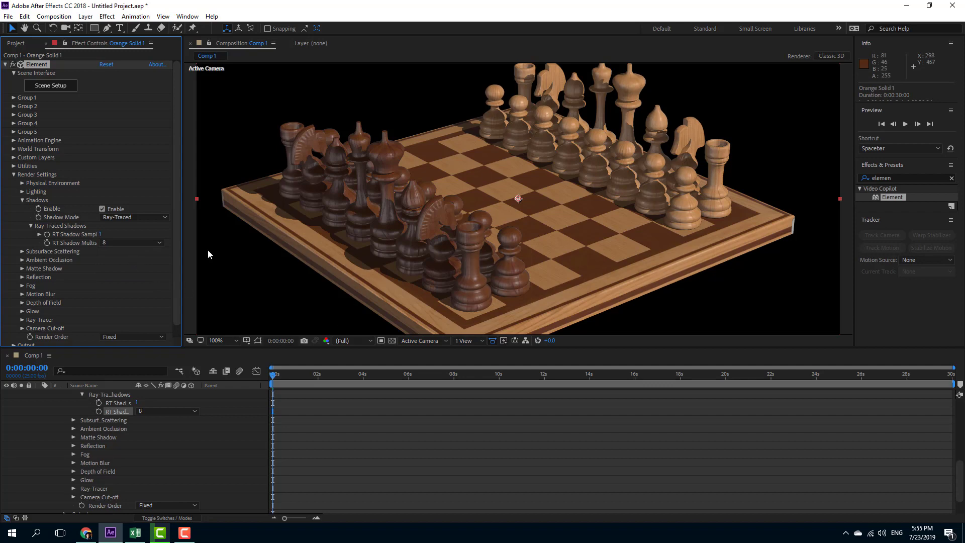
pyautogui.click(139, 216)
pyautogui.click(145, 228)
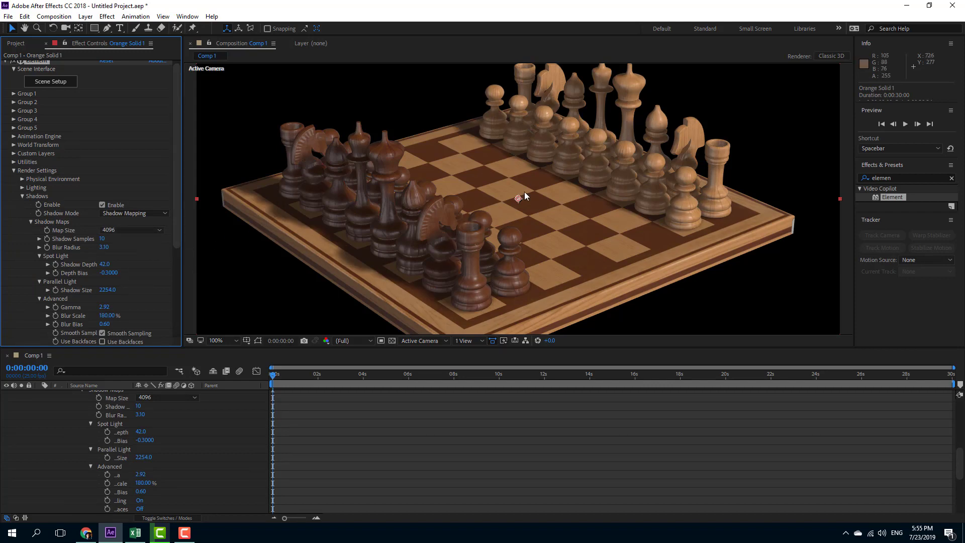
# Step: Move Parallel Light 1 and aim its point of interest at 570.3, 404.5, -78.5 on the board
pyautogui.scroll(-2, 523, 191)
pyautogui.scroll(-2, 587, 173)
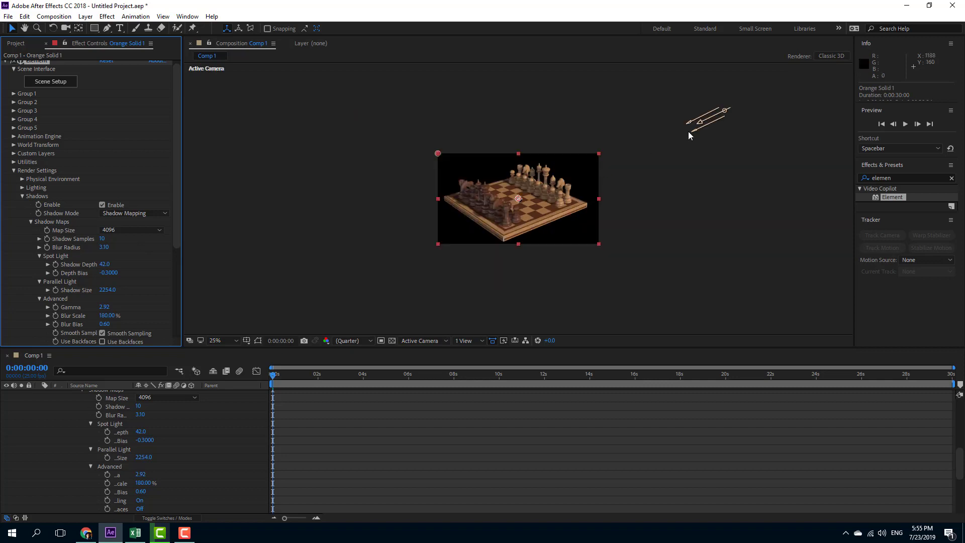
pyautogui.click(728, 111)
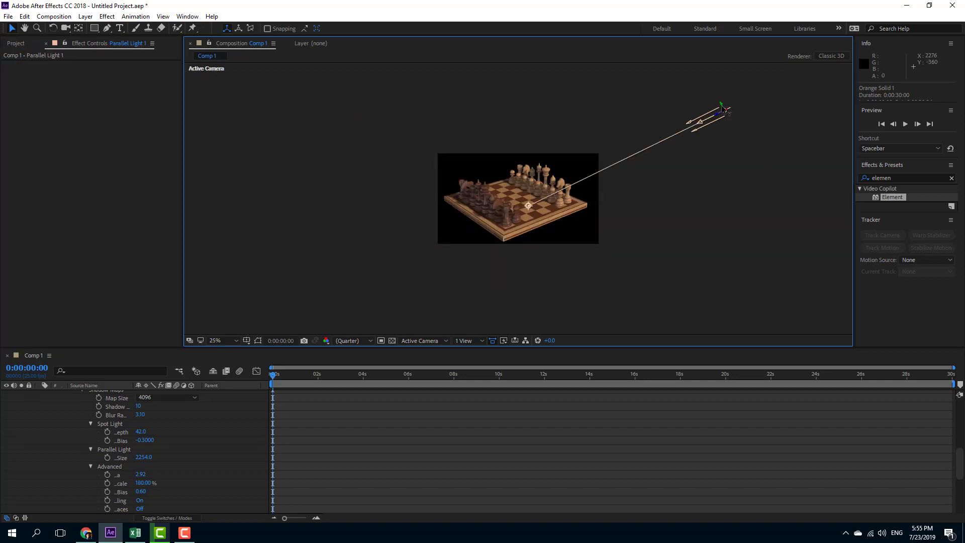
pyautogui.moveTo(722, 108); pyautogui.dragTo(703, 109)
pyautogui.moveTo(501, 150); pyautogui.dragTo(563, 214)
pyautogui.press('.')
pyautogui.press('.')
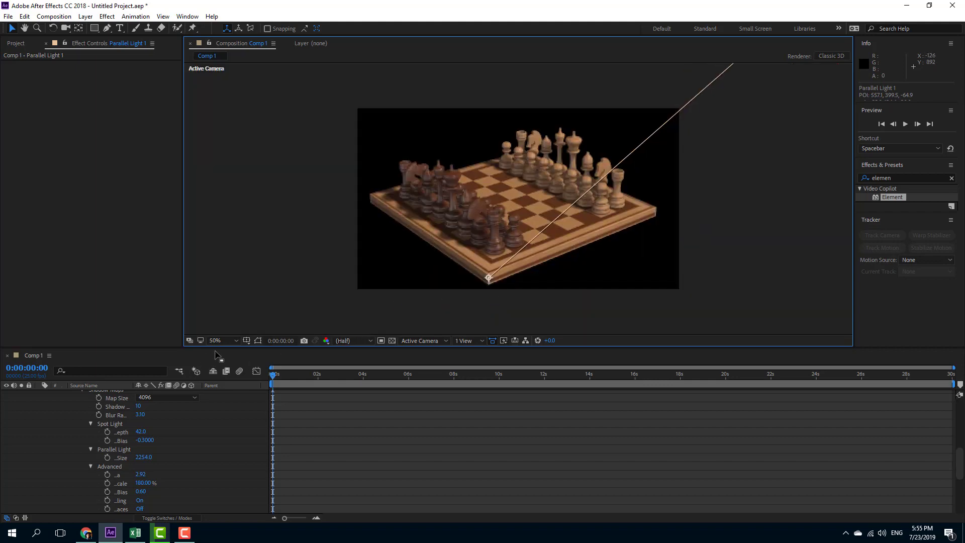
pyautogui.click(226, 340)
pyautogui.click(261, 170)
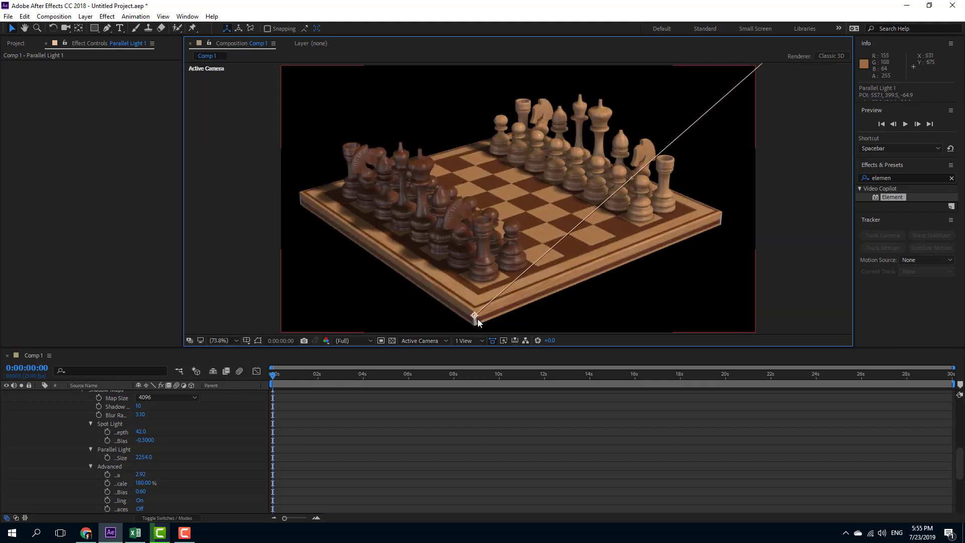
pyautogui.moveTo(477, 321); pyautogui.dragTo(499, 322)
pyautogui.scroll(5, 111, 441)
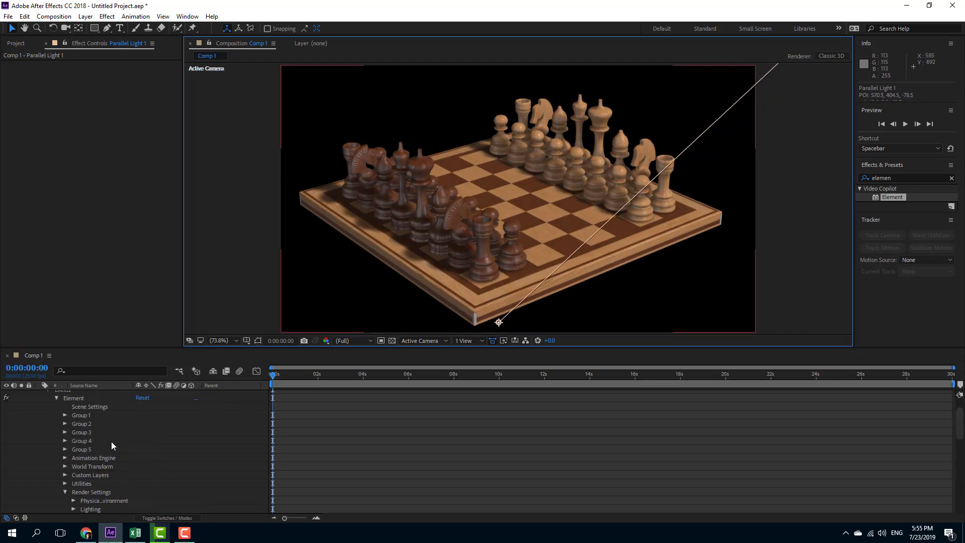
pyautogui.scroll(3, 110, 441)
# Step: Create Spot Light 1 with a 39° cone and aim it across the chessboard
pyautogui.click(38, 410)
pyautogui.rightClick(116, 436)
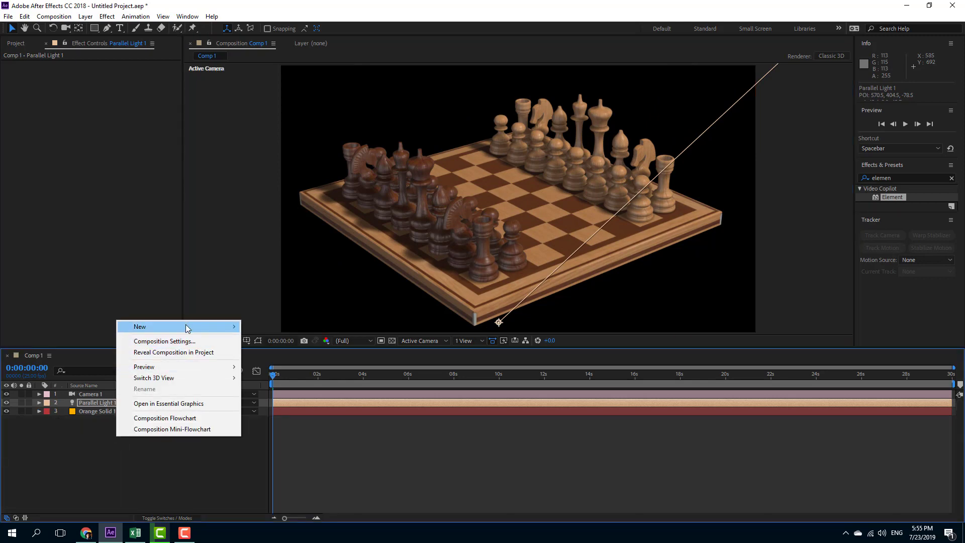
pyautogui.moveTo(186, 326)
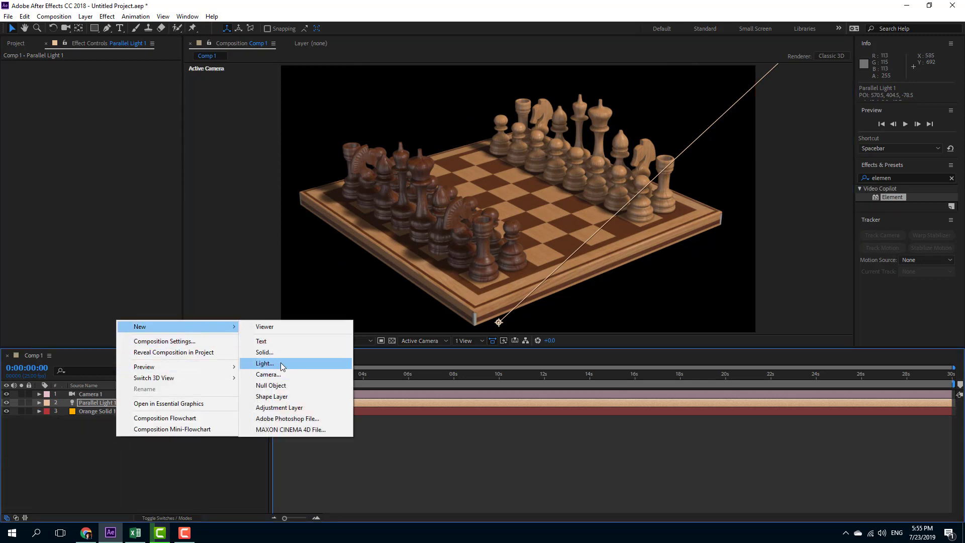
pyautogui.click(265, 364)
pyautogui.click(92, 54)
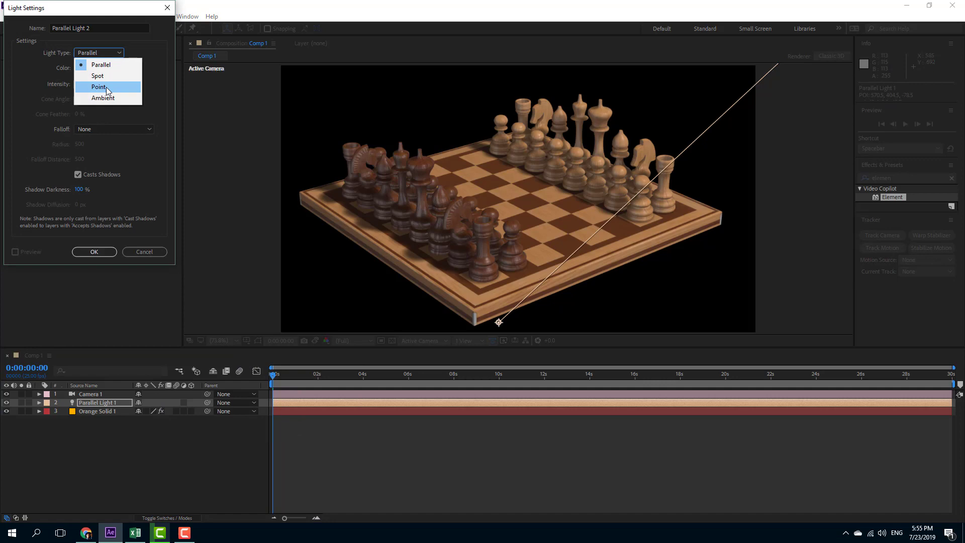
pyautogui.click(97, 76)
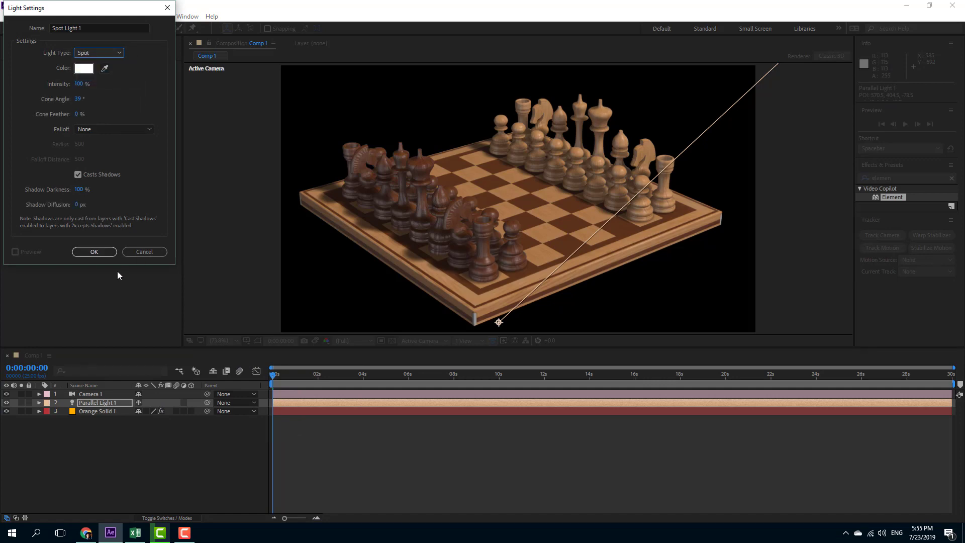
pyautogui.click(94, 251)
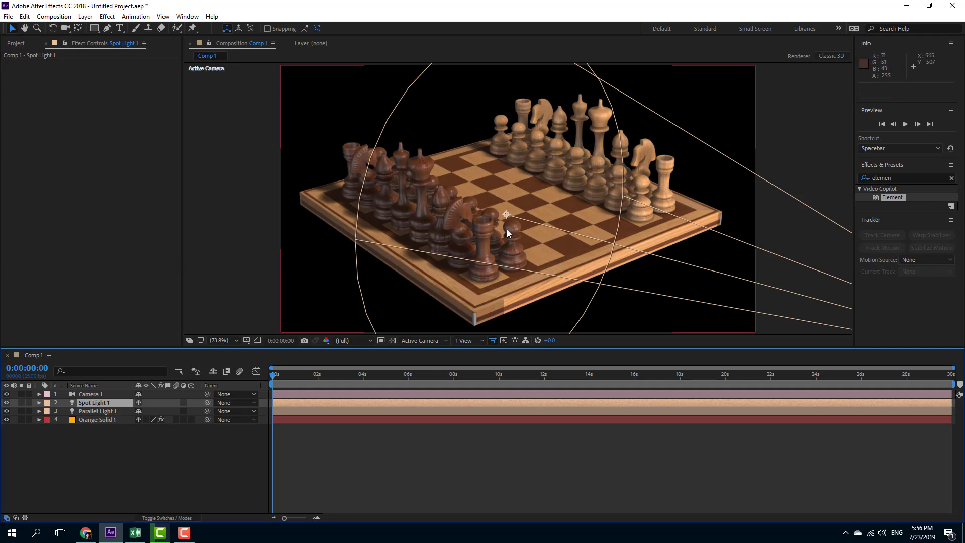
pyautogui.moveTo(507, 220); pyautogui.dragTo(535, 157)
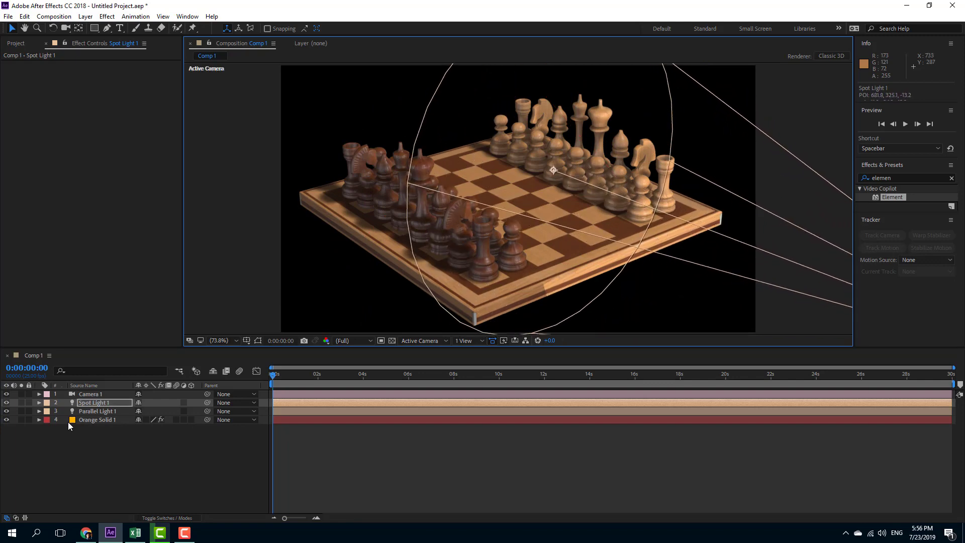
# Step: Hide Parallel Light 1 to compare the lighting, then show it again
pyautogui.click(99, 412)
pyautogui.click(7, 411)
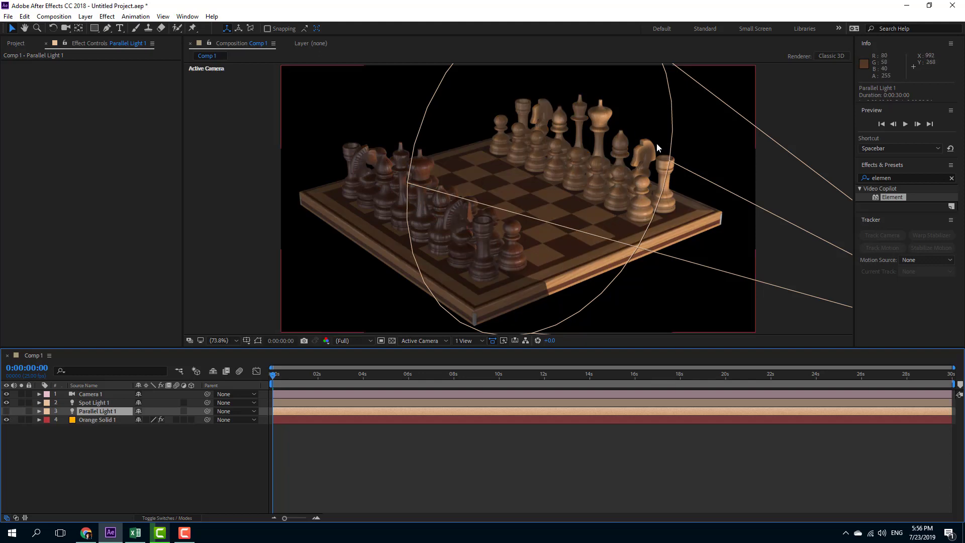
pyautogui.click(7, 411)
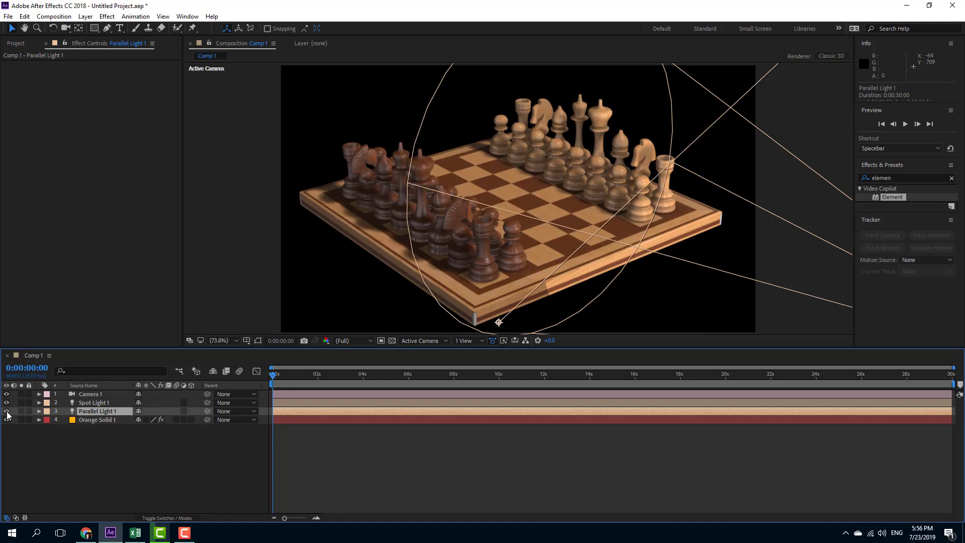